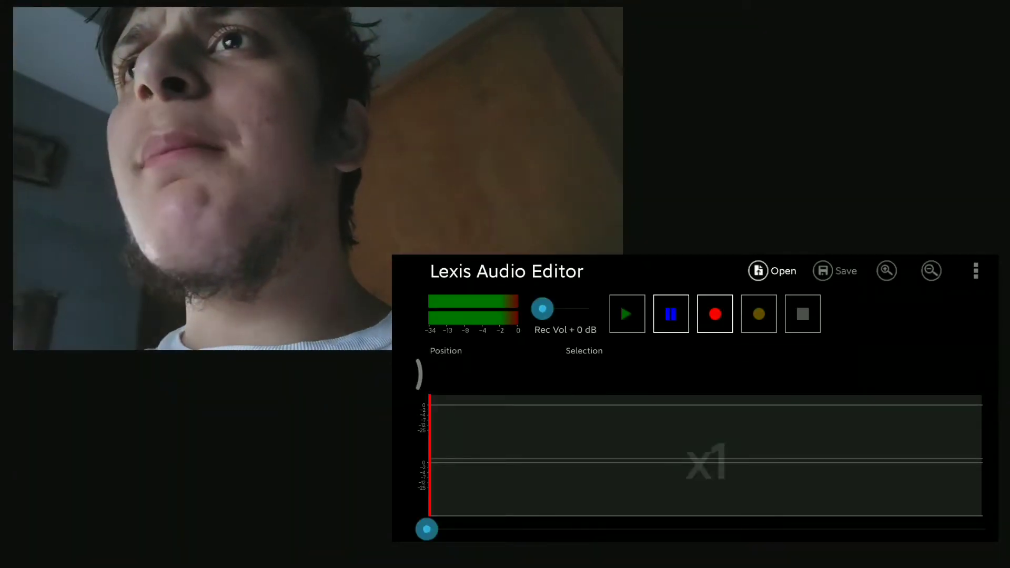
Step: Record a voice clip and stop it at about 11.6 seconds
click(714, 314)
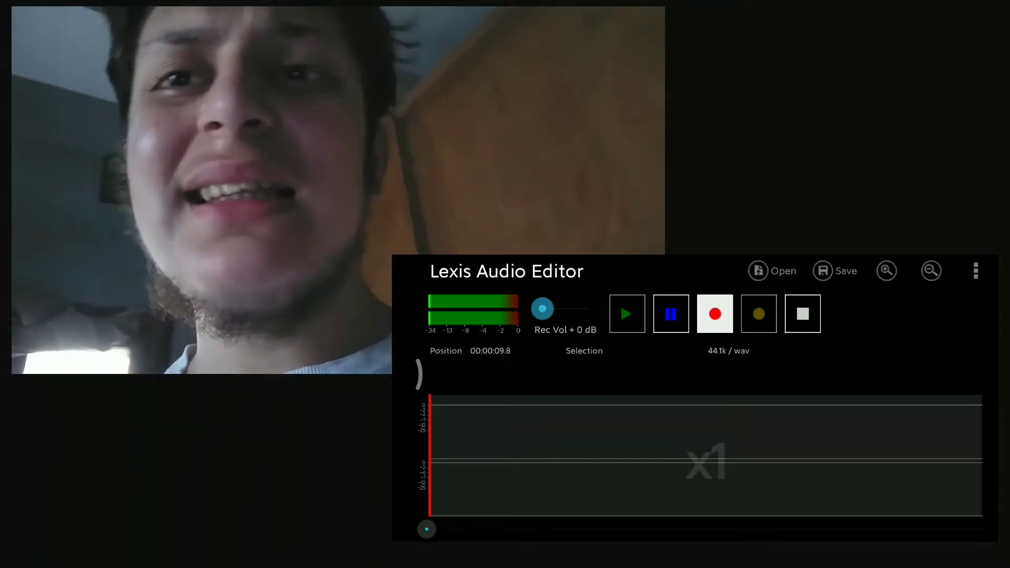
click(802, 314)
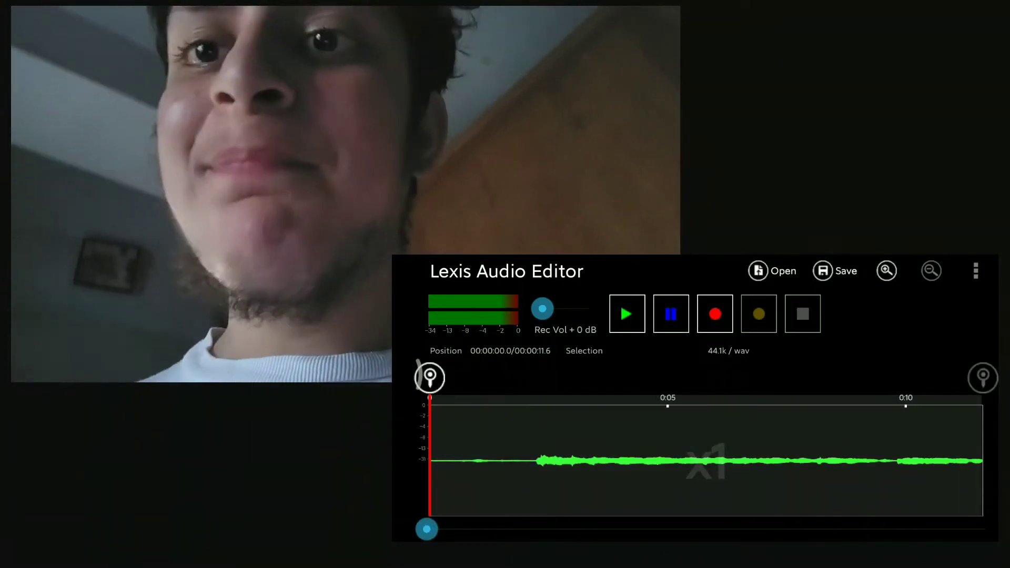
click(975, 271)
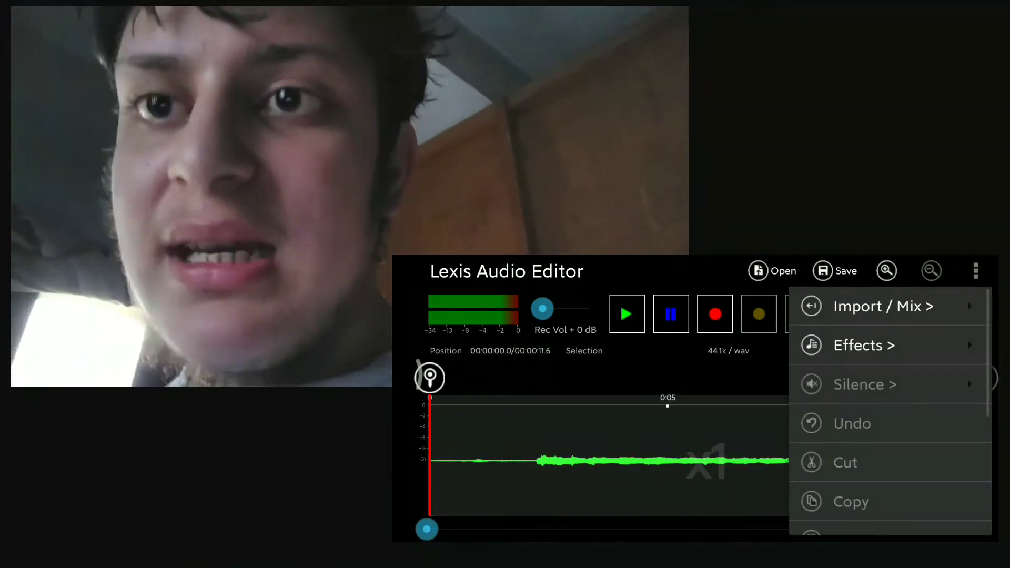
click(864, 345)
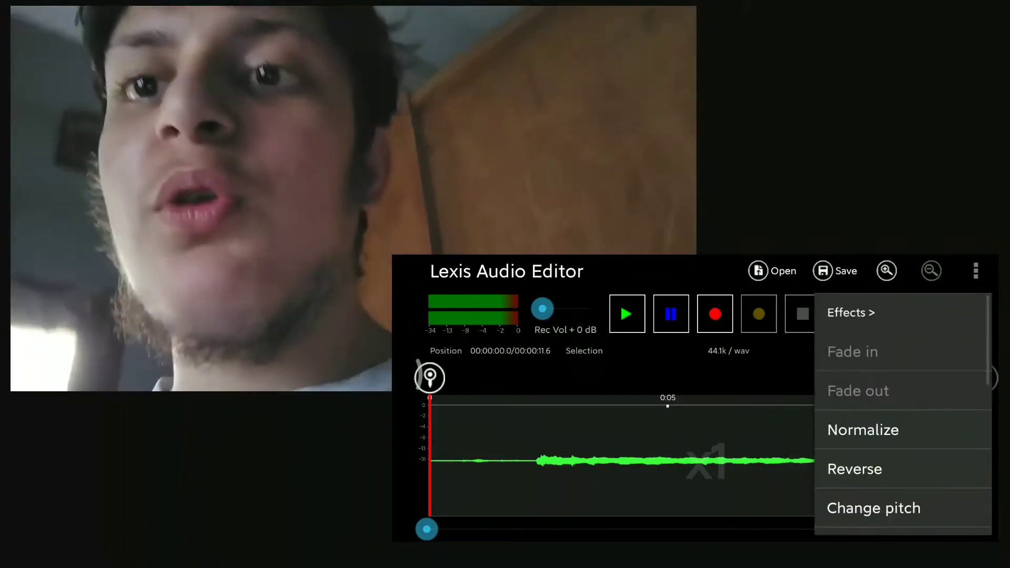
scroll(900, 410, down, 2)
scroll(899, 410, down, 2)
scroll(899, 411, down, 2)
scroll(899, 410, down, 1)
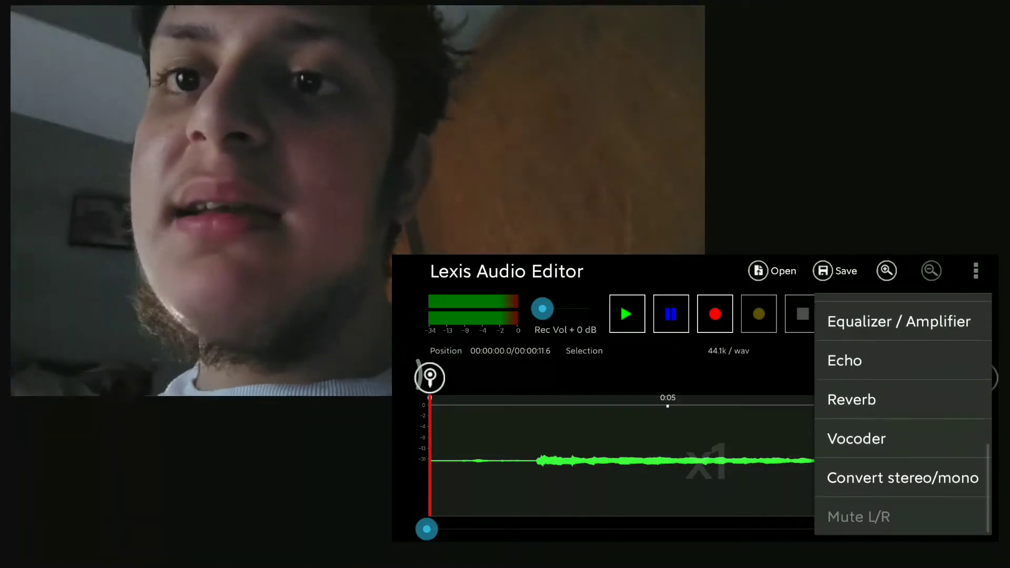
scroll(900, 410, up, 2)
scroll(899, 411, up, 1)
scroll(900, 410, up, 2)
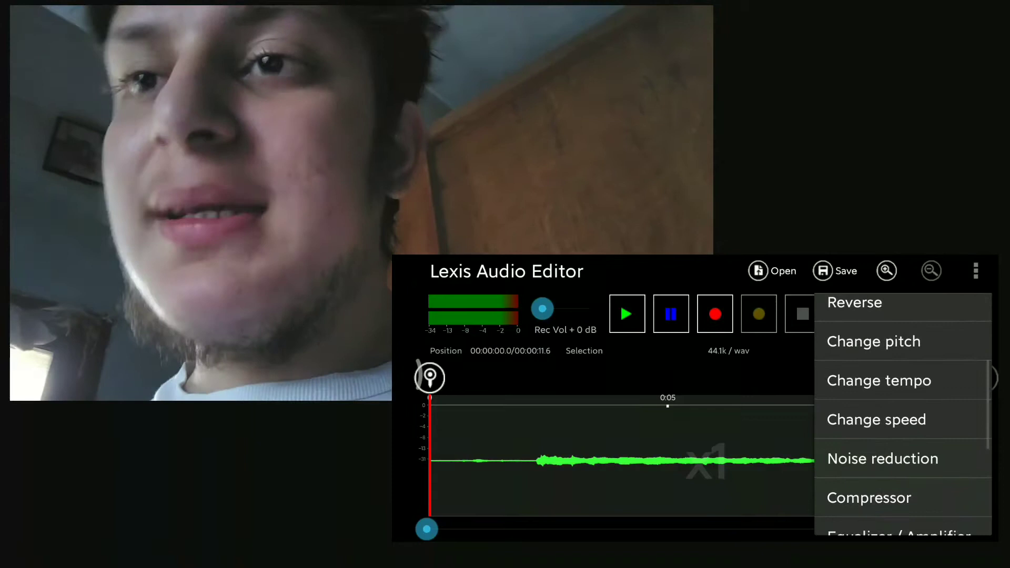
scroll(900, 410, up, 2)
key(Escape)
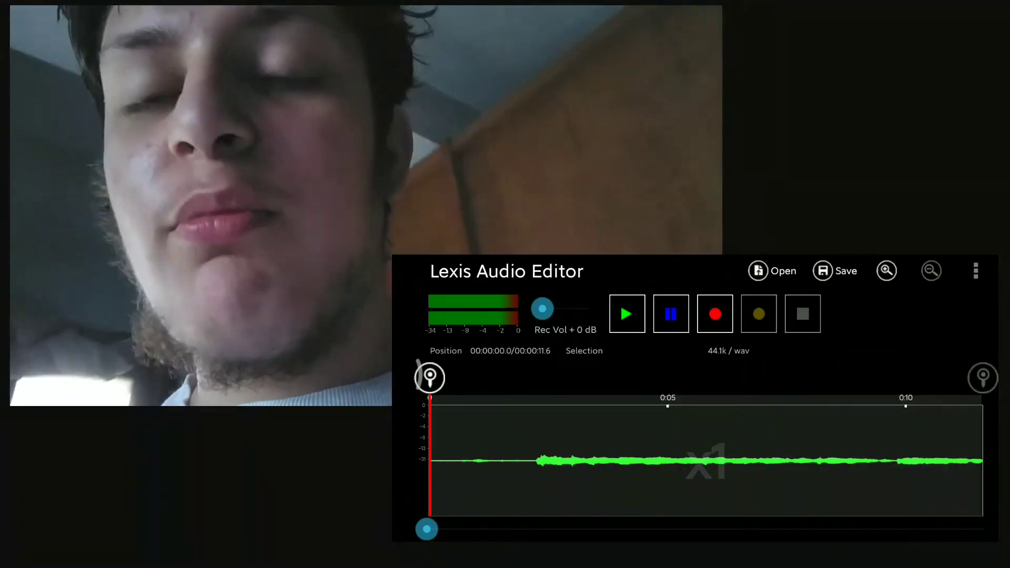
click(975, 270)
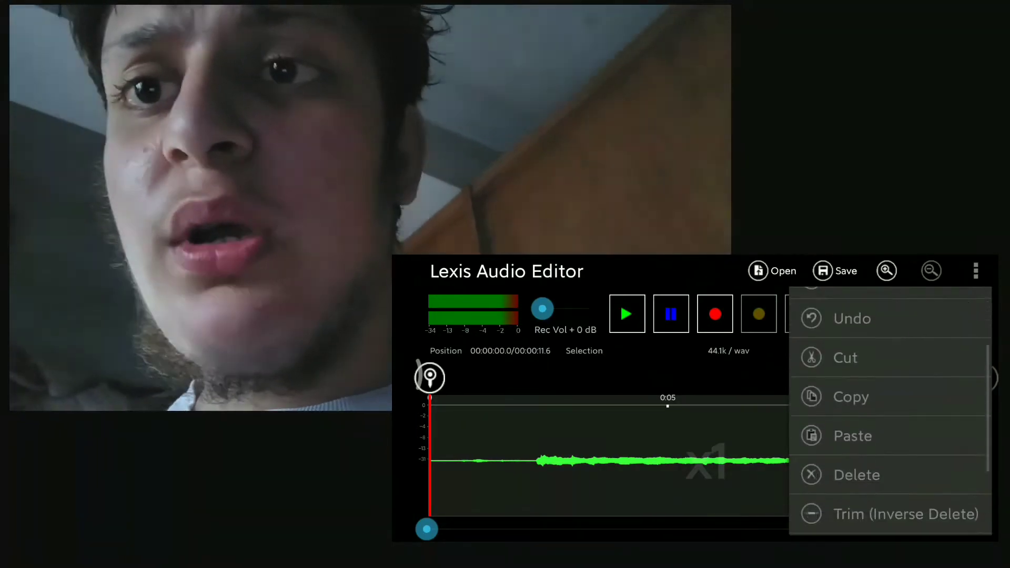
scroll(892, 410, down, 1)
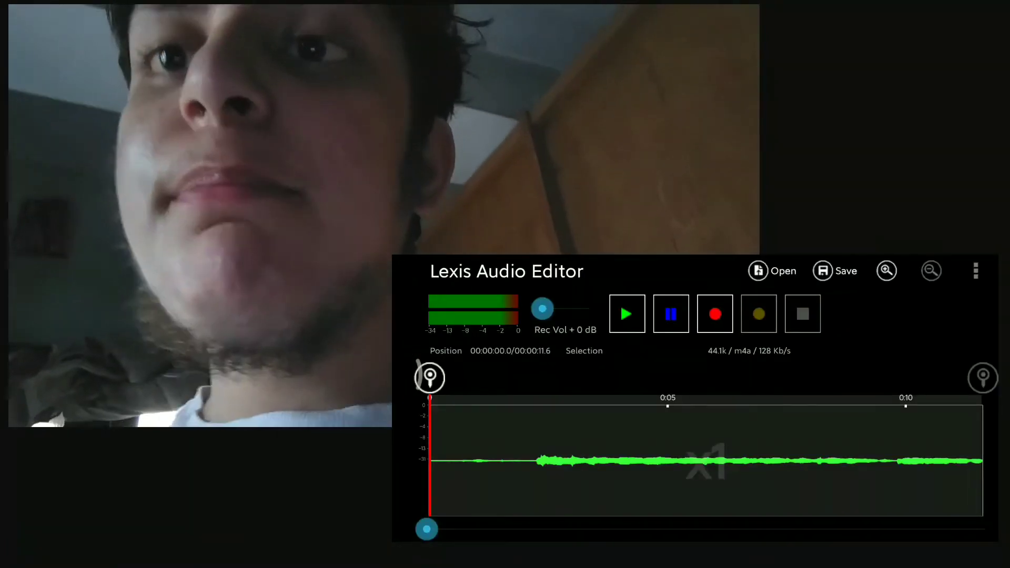
Step: Play back the 11.6-second clip, then bring up the extra editing commands menu
click(626, 314)
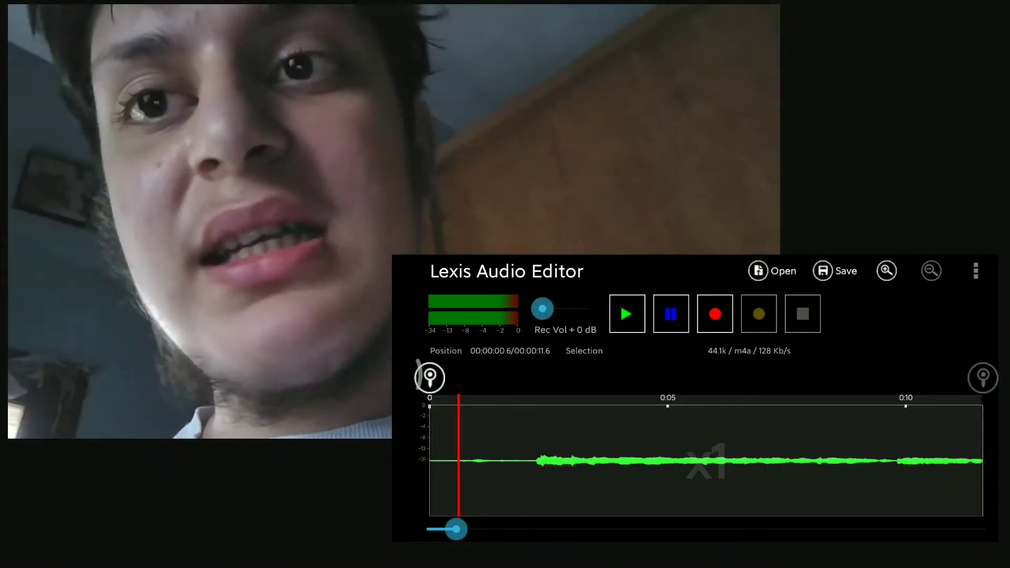
click(975, 271)
scroll(890, 410, down, 4)
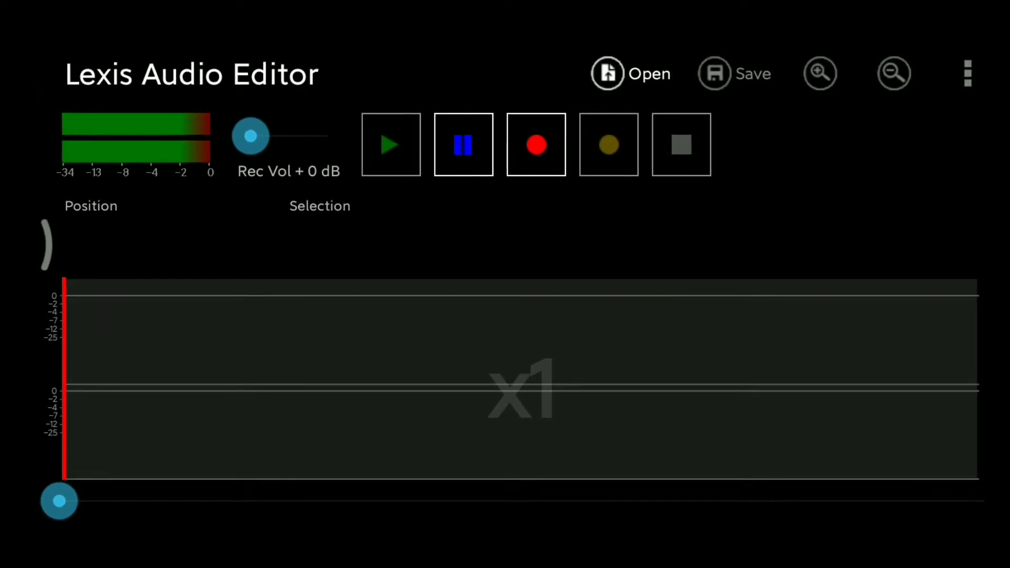
Step: Record a new voice clip, stopping at 26.3 seconds as a WAV waveform
click(536, 144)
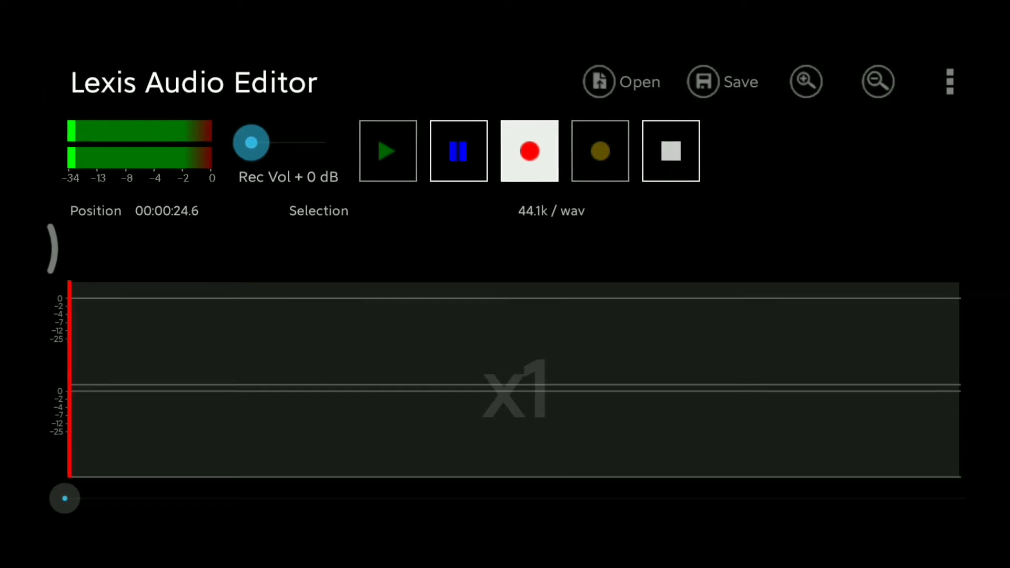
click(529, 150)
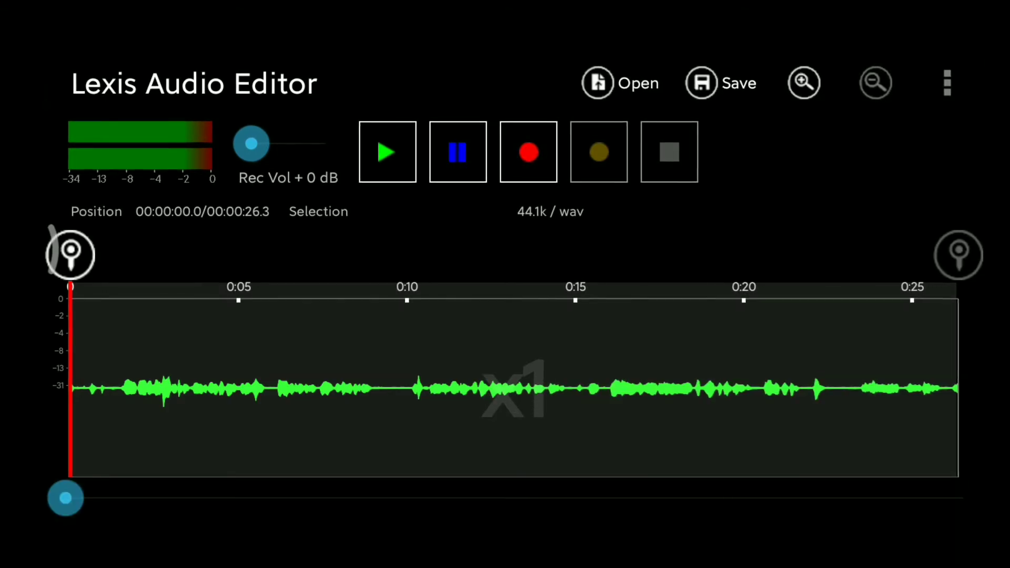
click(947, 83)
click(797, 199)
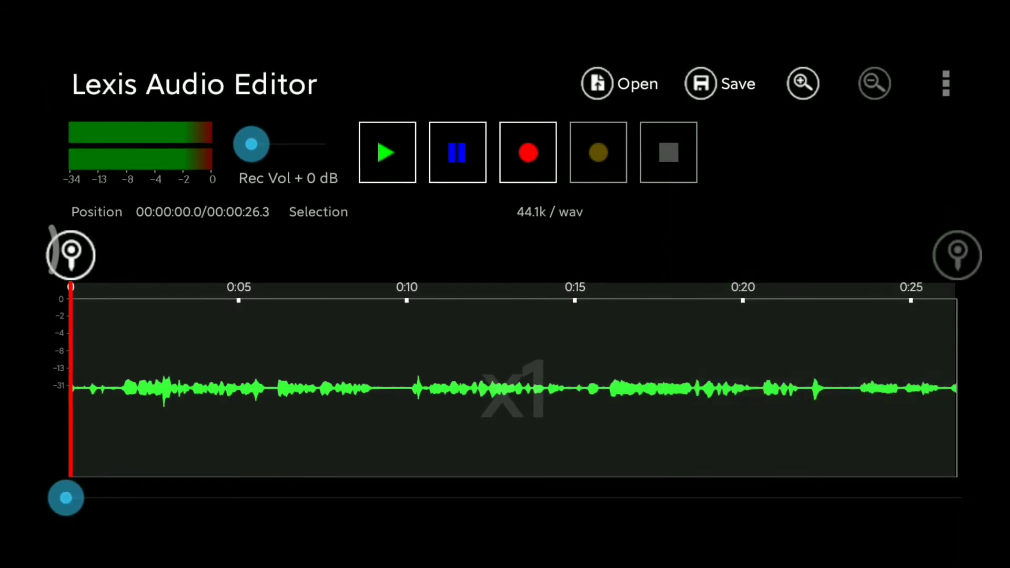
click(387, 153)
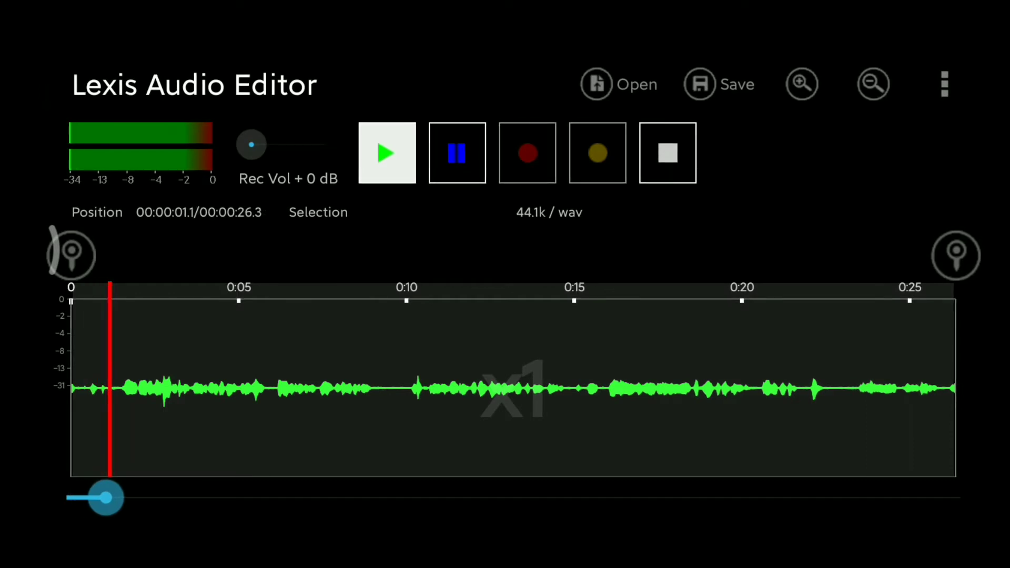
key(XF86AudioRaiseVolume)
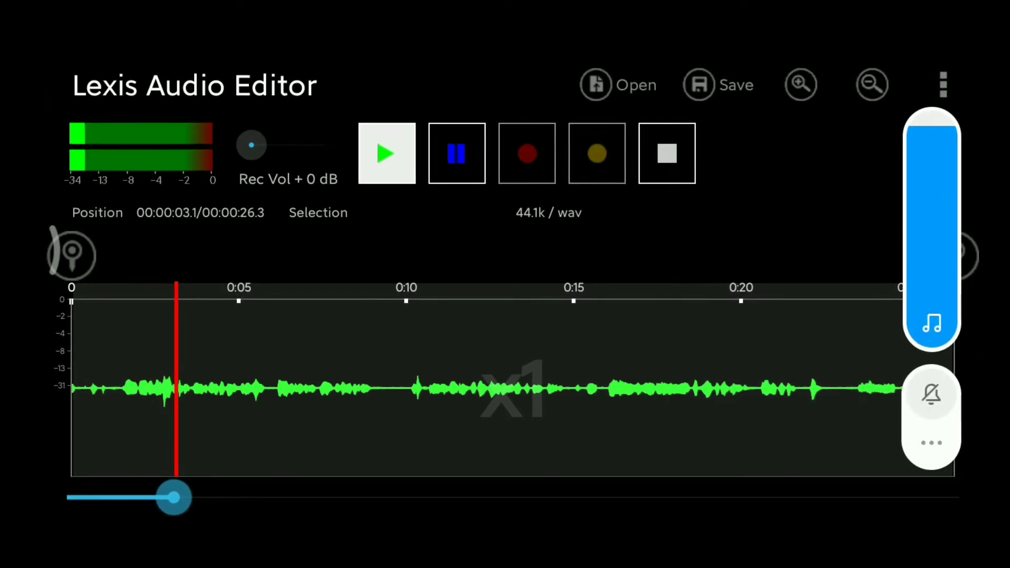
key(XF86AudioLowerVolume)
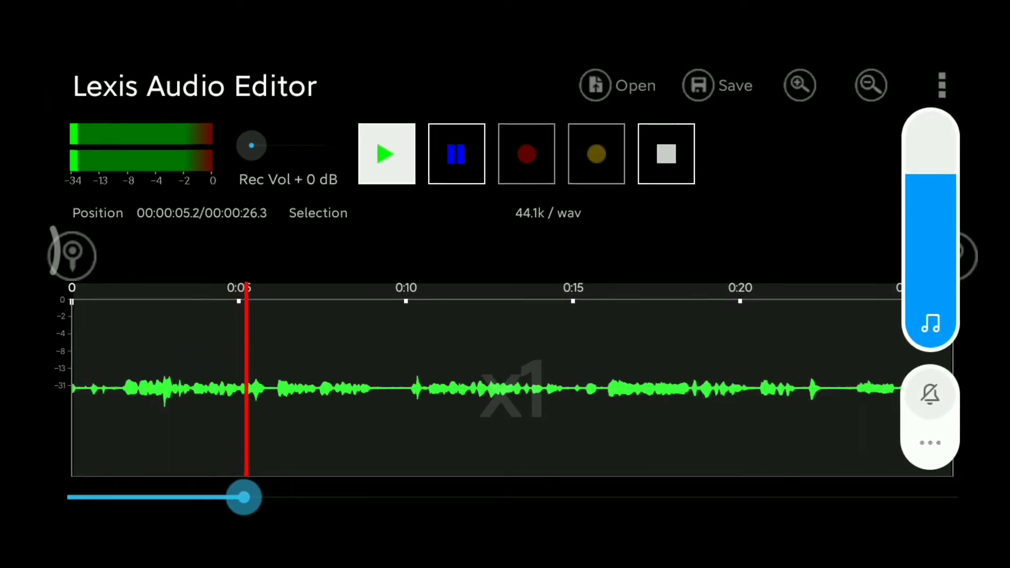
key(XF86AudioLowerVolume)
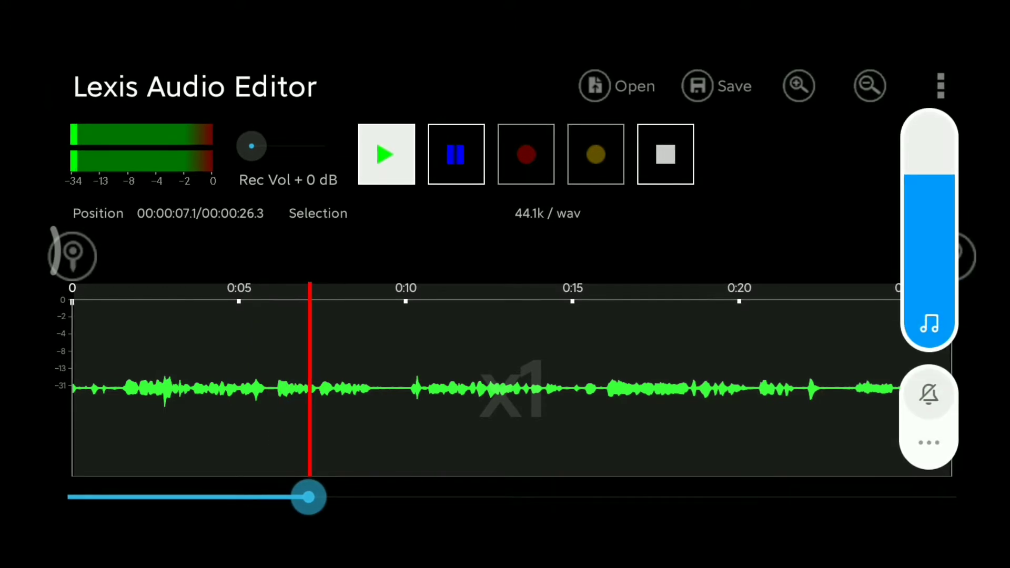
key(XF86AudioRaiseVolume)
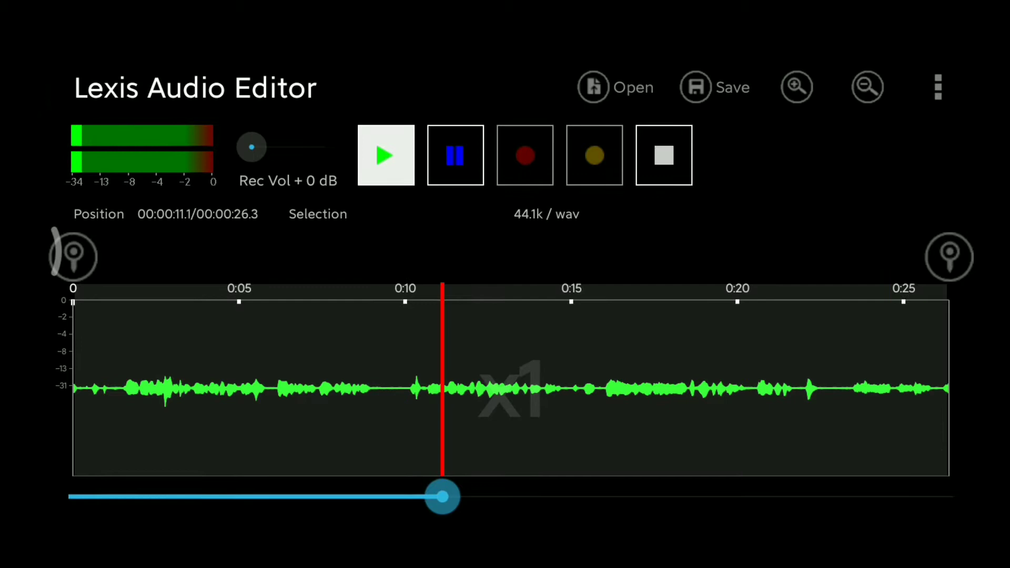
key(XF86AudioLowerVolume)
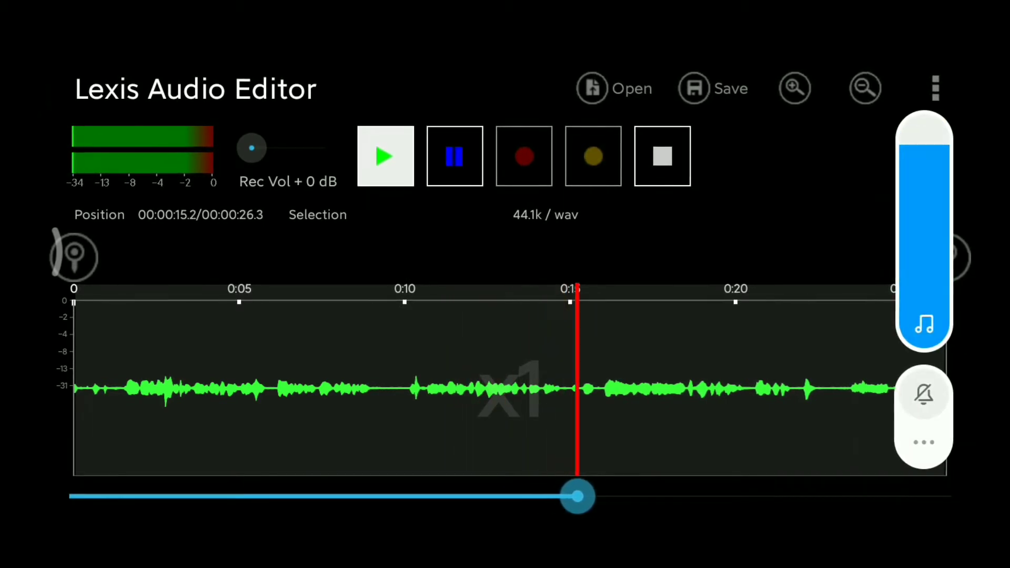
click(662, 156)
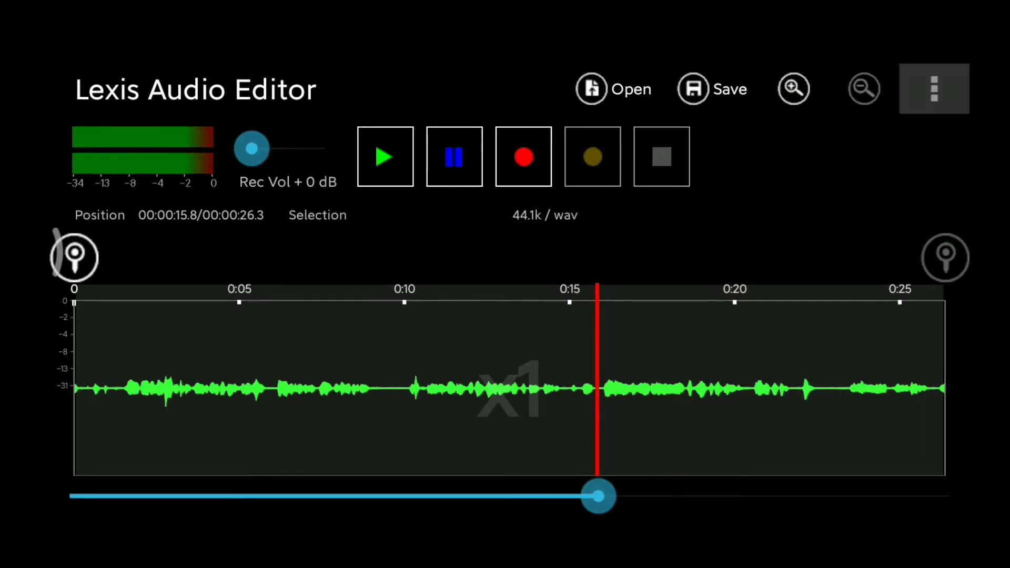
Step: Apply Noise reduction (-20 dB, 80%, 40 ms, 10000 Hz), then replay from the start
click(934, 88)
click(757, 206)
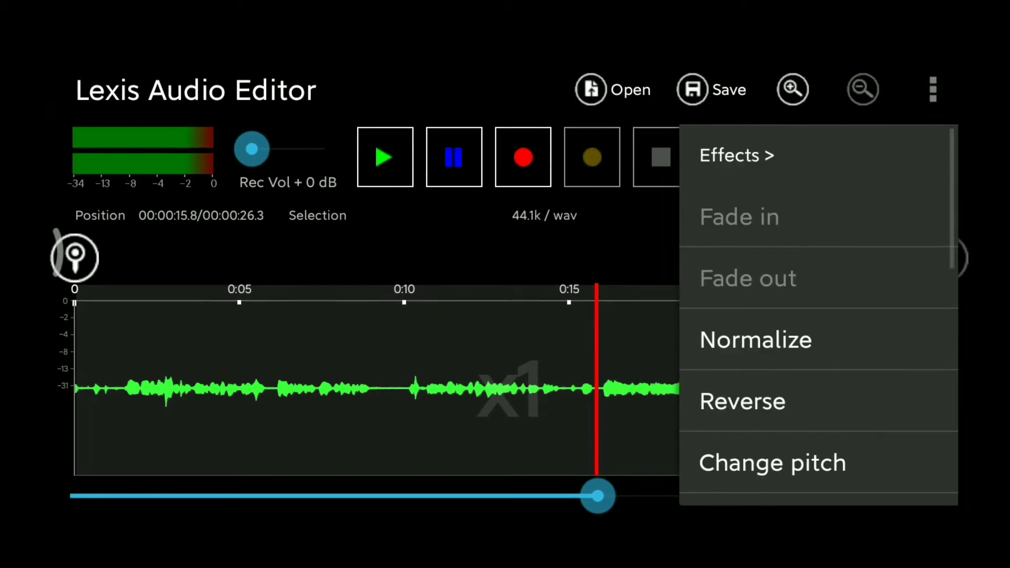
scroll(819, 355, down, 5)
click(789, 250)
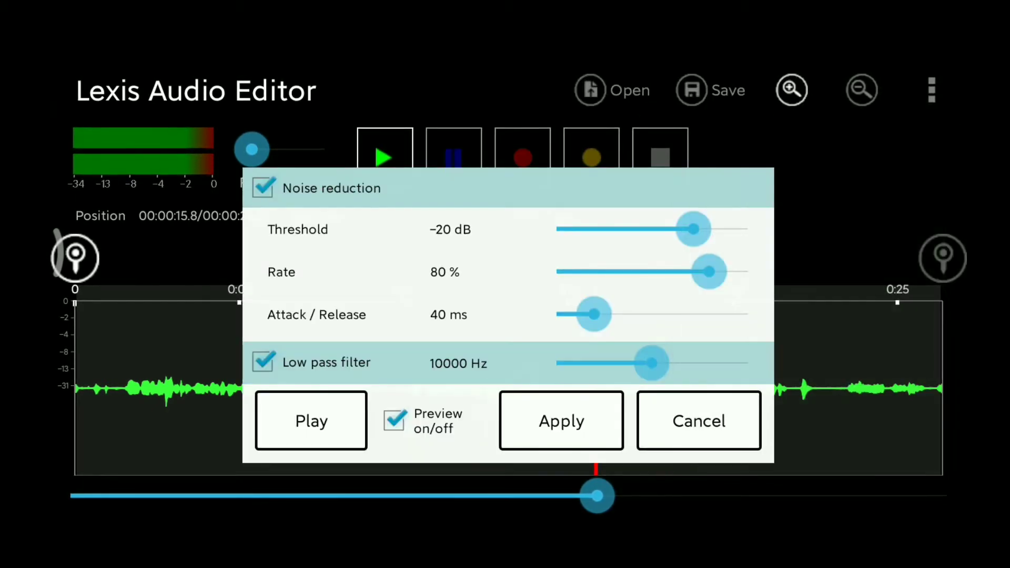
click(561, 421)
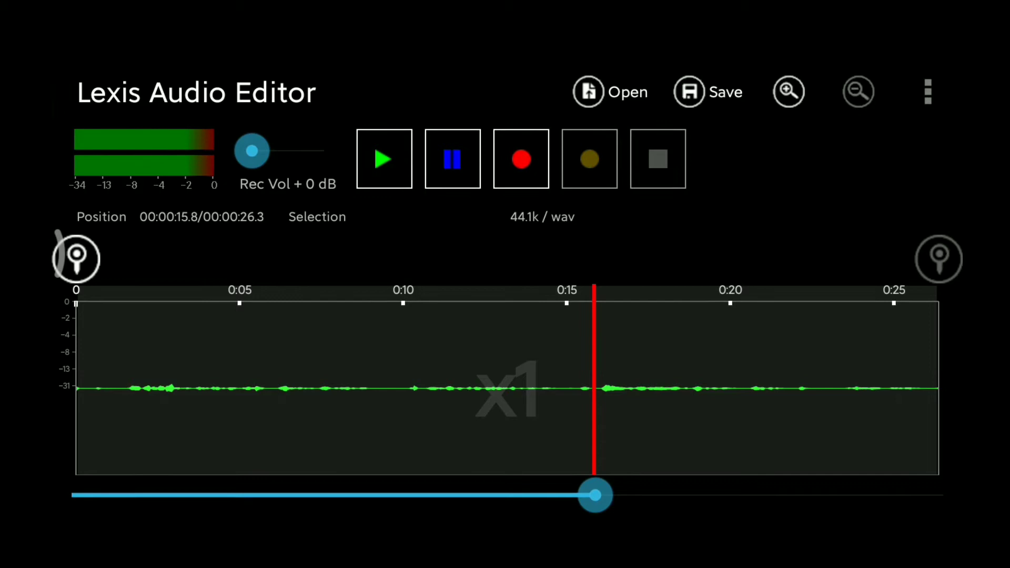
click(79, 387)
click(383, 160)
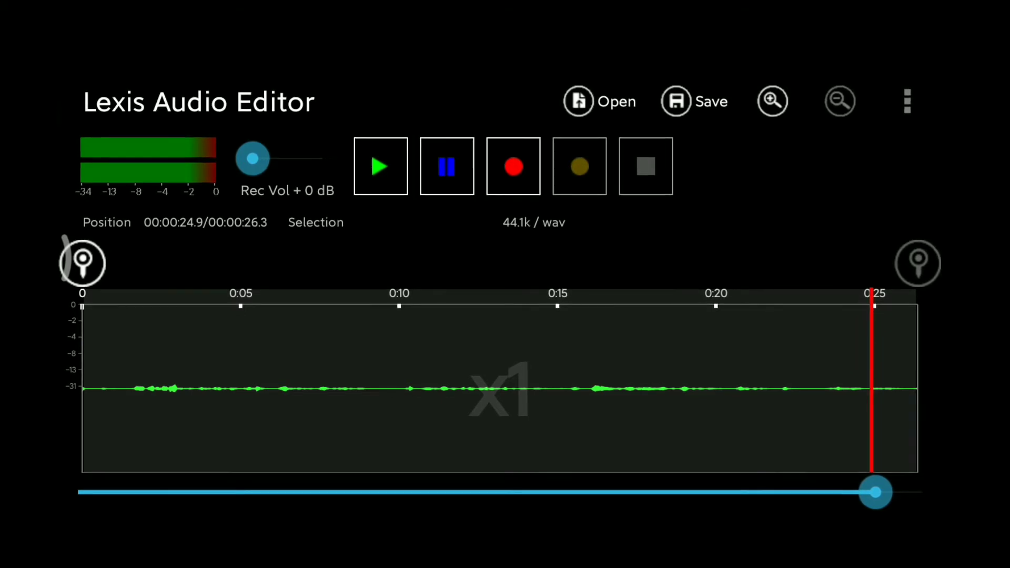
Step: Browse the Effects list, including Normalize, Reverse and Change pitch, for the denoised clip
click(906, 101)
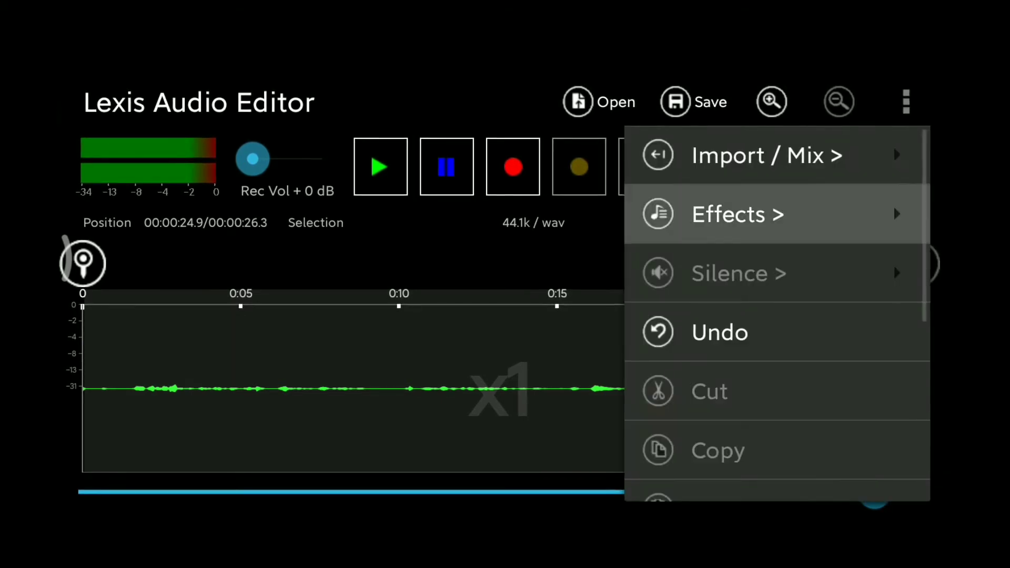
click(734, 213)
scroll(795, 316, down, 5)
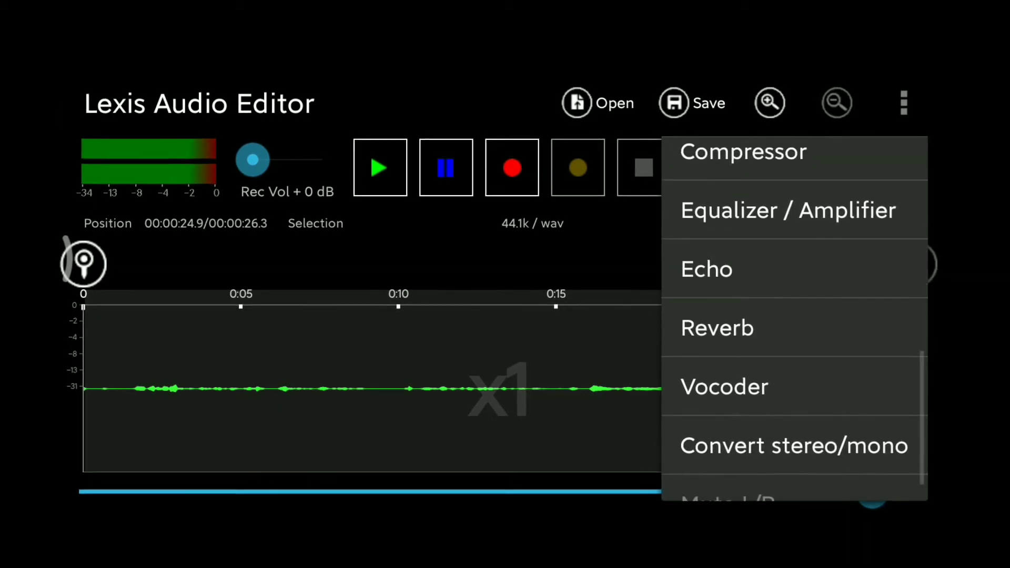
scroll(795, 316, up, 3)
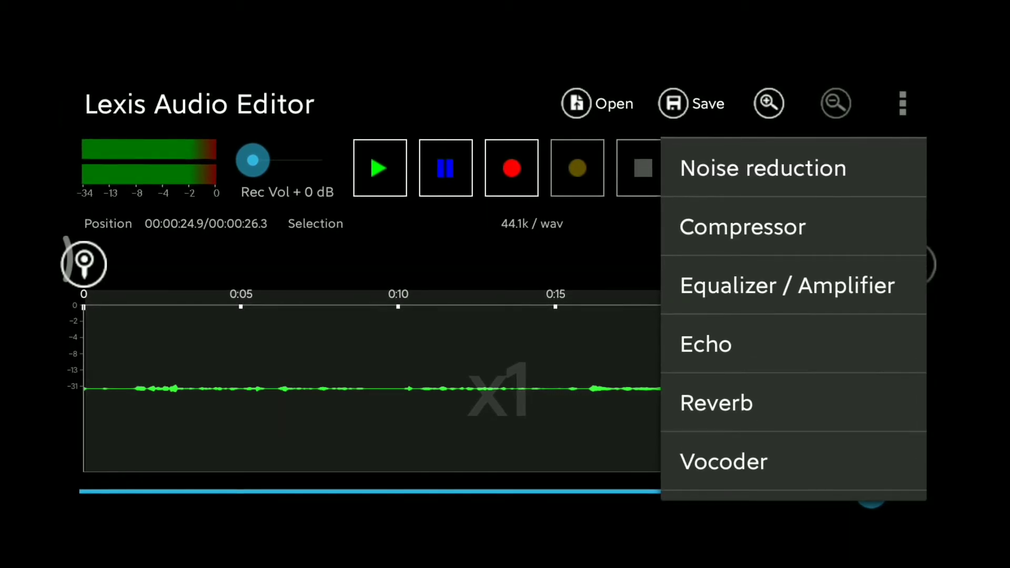
scroll(795, 316, down, 2)
scroll(796, 316, up, 2)
key(Escape)
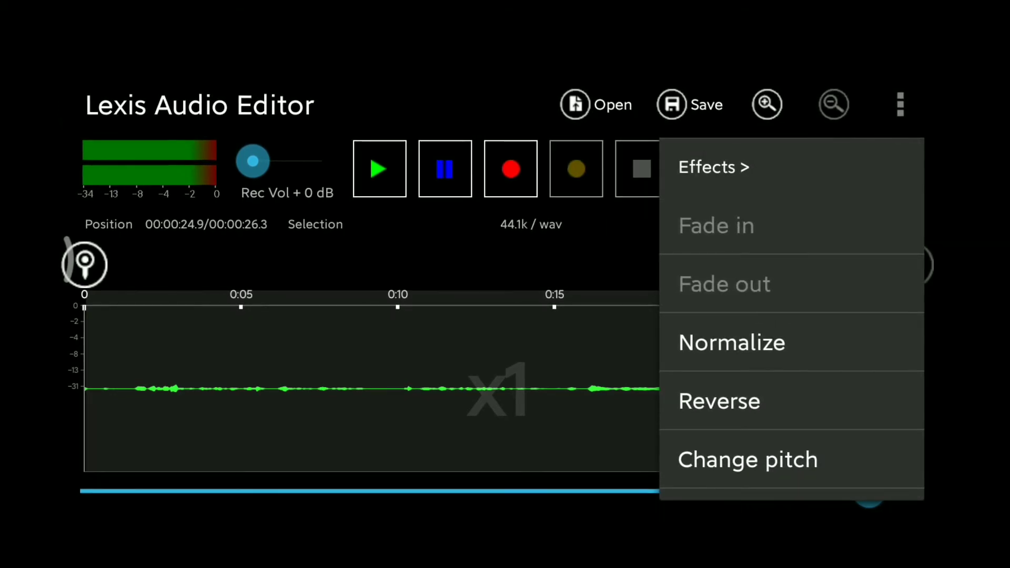
scroll(795, 317, down, 5)
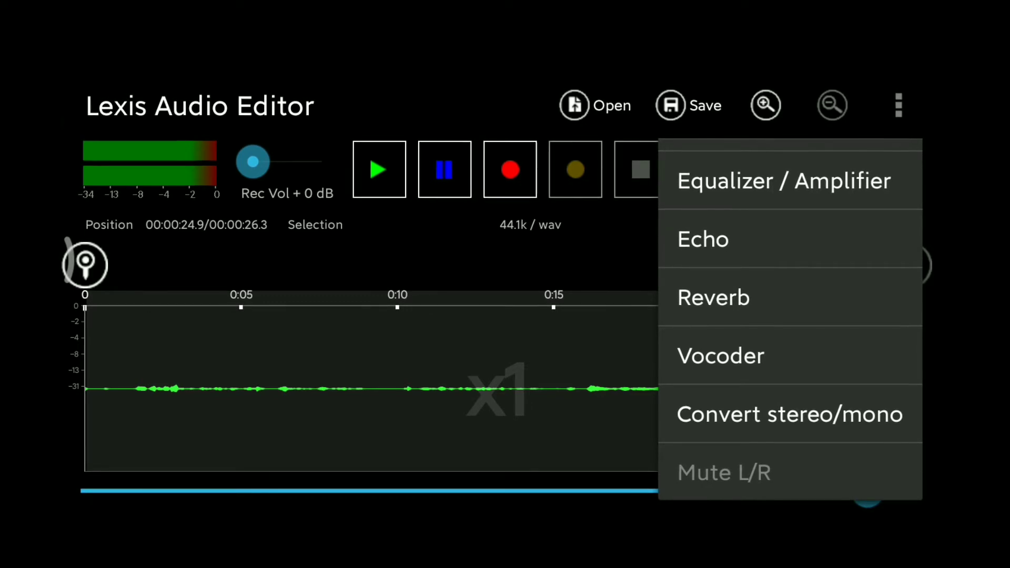